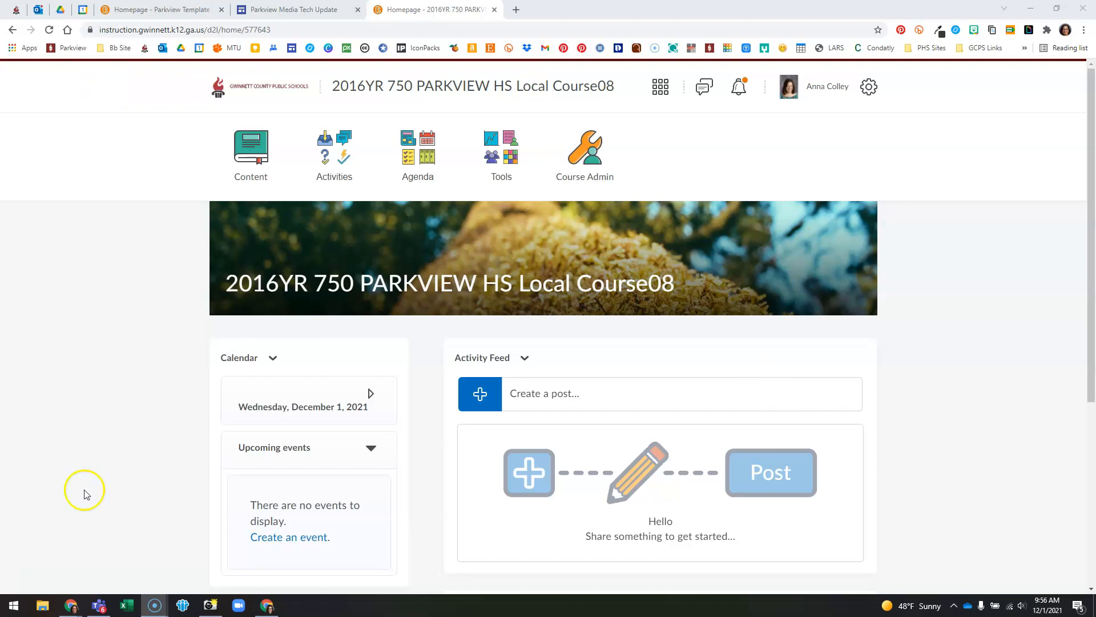
# Step: Open the course's Import/Export/Copy Components page and start looking for a course offering to copy from
pyautogui.click(595, 160)
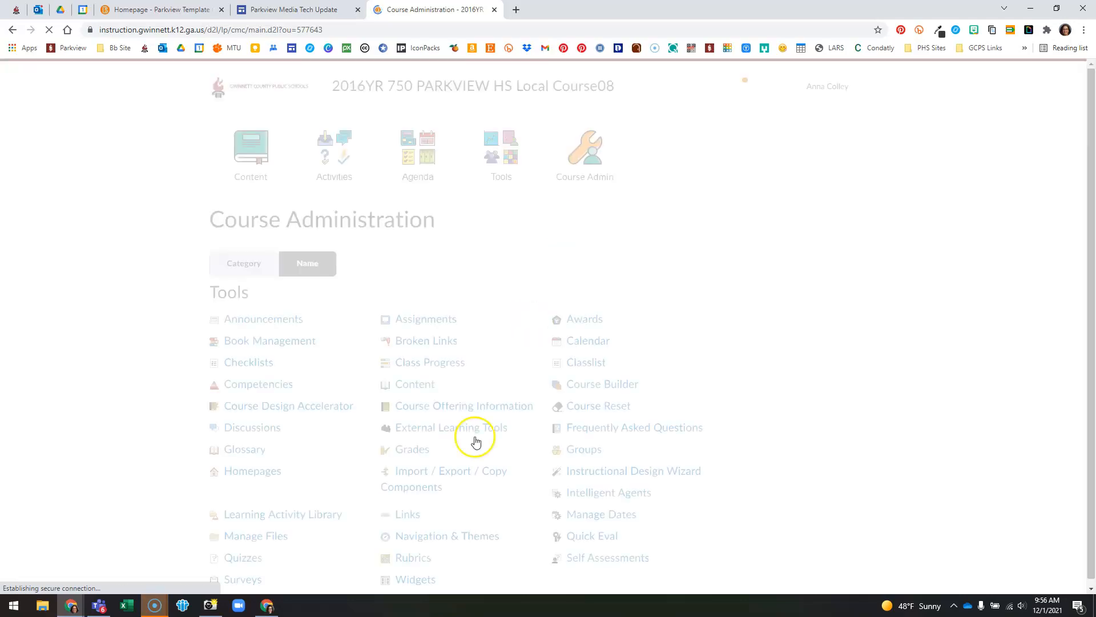
pyautogui.click(438, 485)
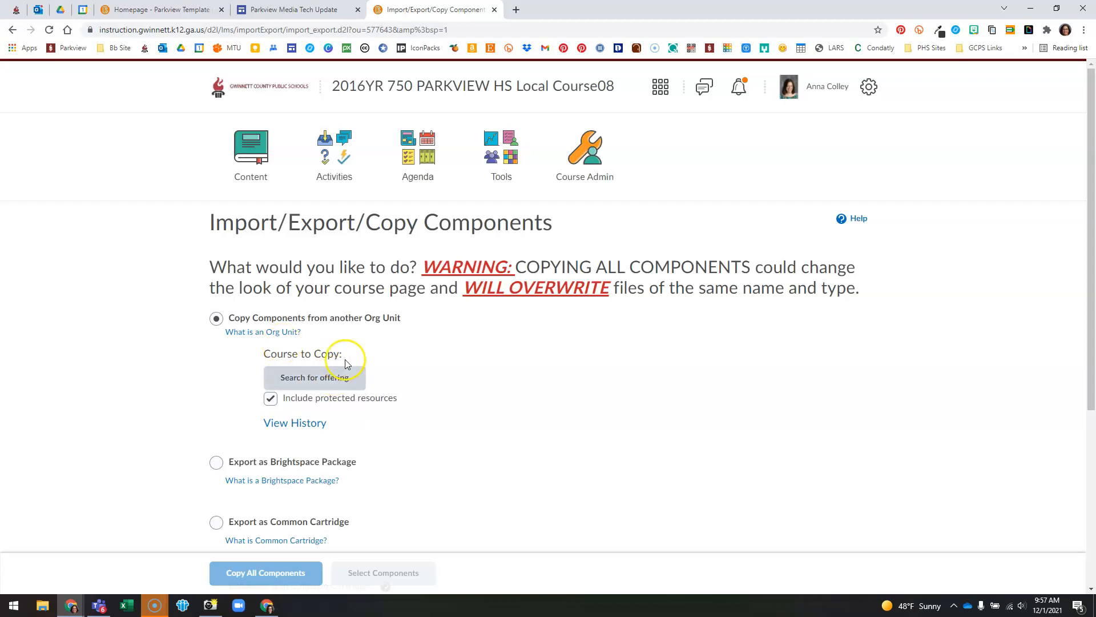
pyautogui.click(306, 380)
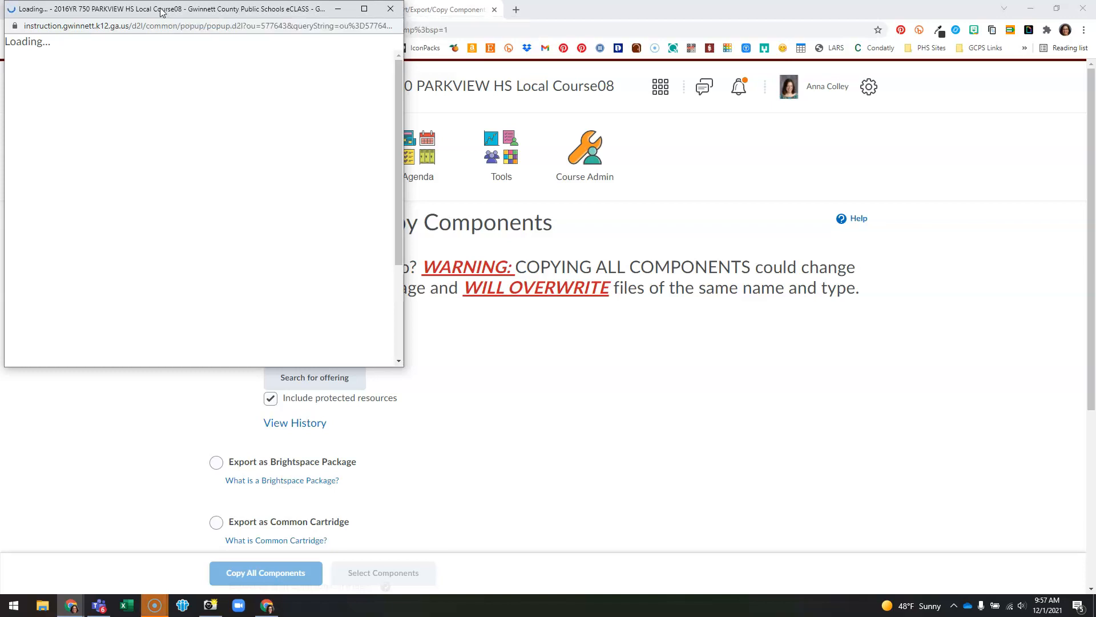
# Step: Search offerings for 2022s1 plus the teacher's surname, and add the AP European History offering as the course to copy
pyautogui.click(76, 62)
pyautogui.write('2022s1')
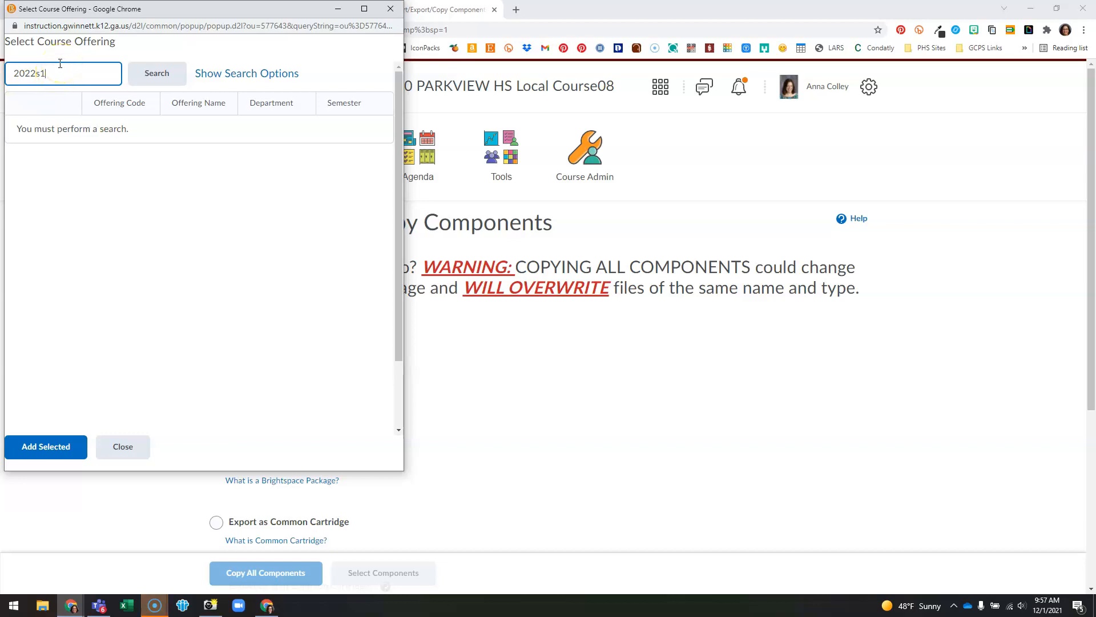
pyautogui.write('ashby')
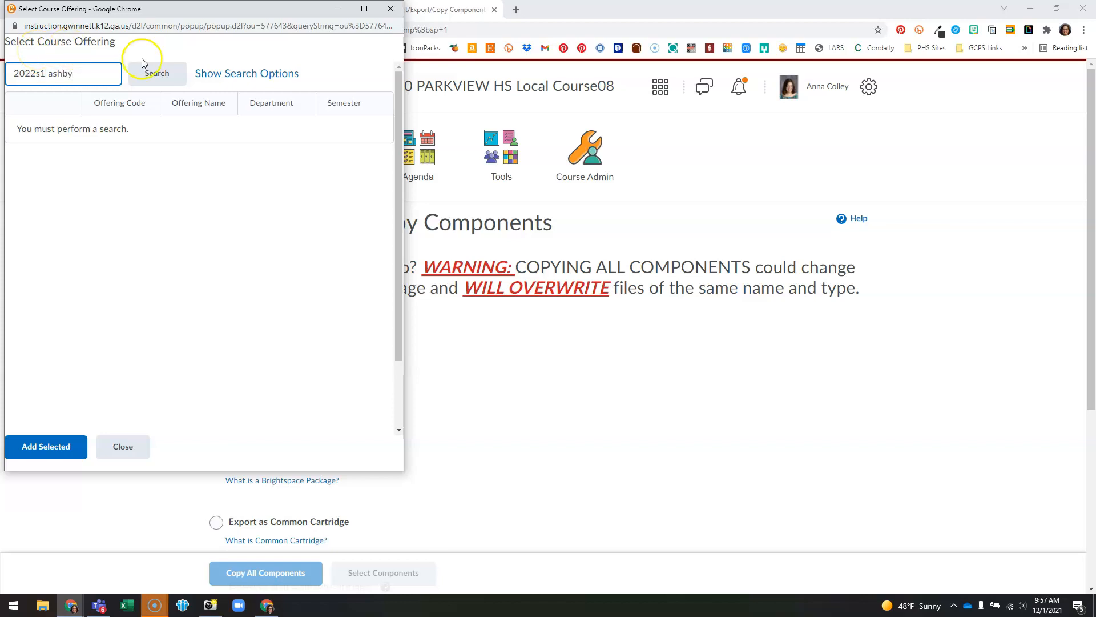
pyautogui.click(153, 76)
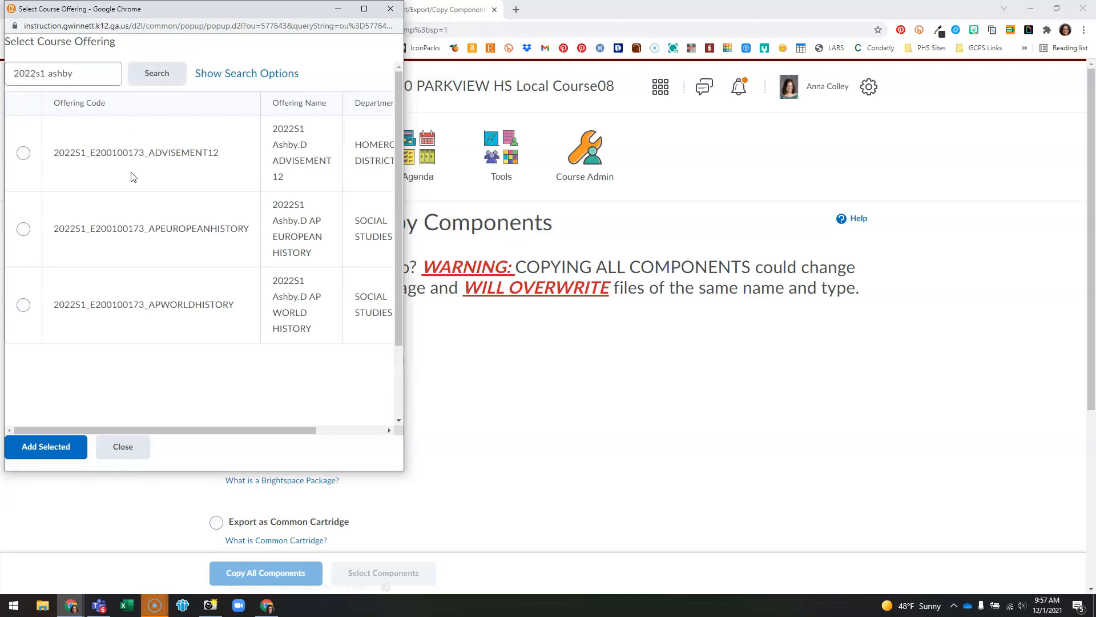
pyautogui.click(24, 229)
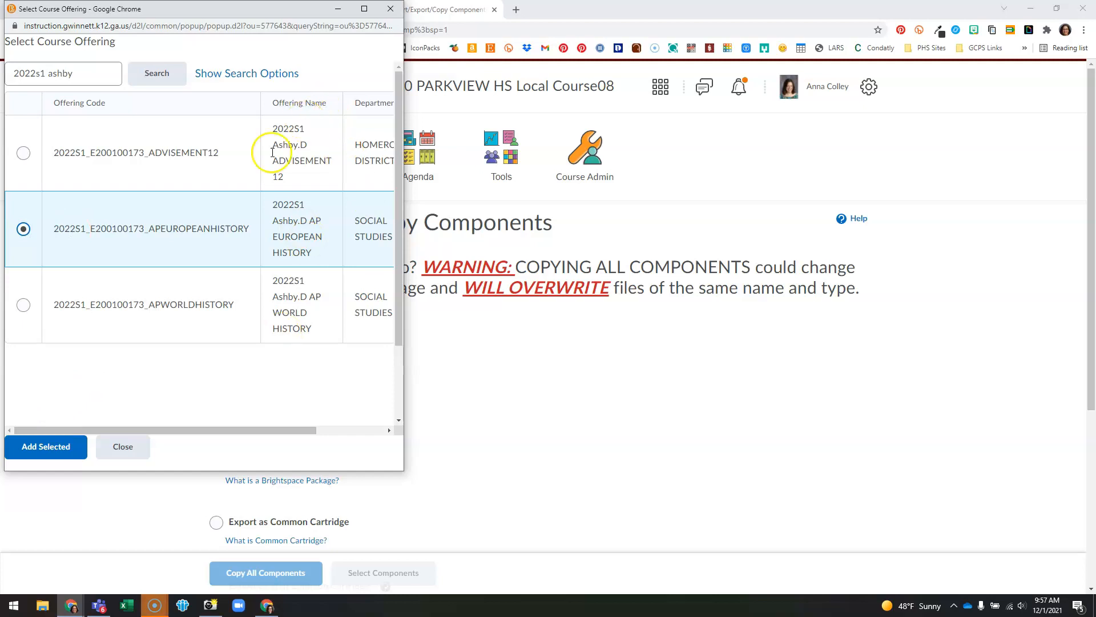
pyautogui.click(47, 446)
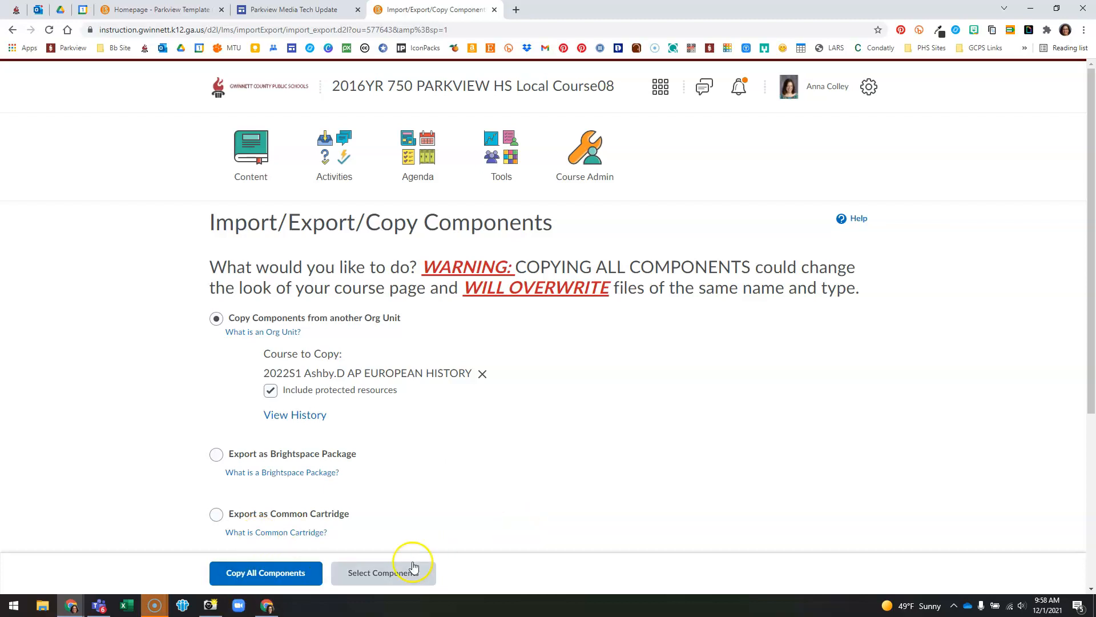
# Step: Choose to copy selected components, marking Content with associated files and Course Files for individual item selection
pyautogui.click(389, 574)
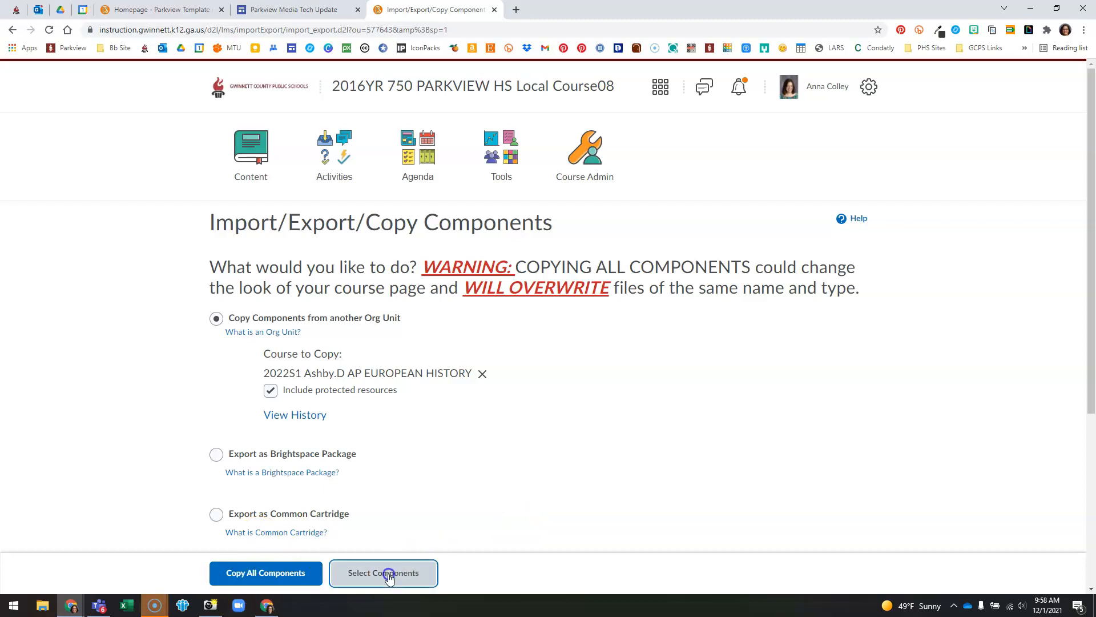
pyautogui.click(517, 471)
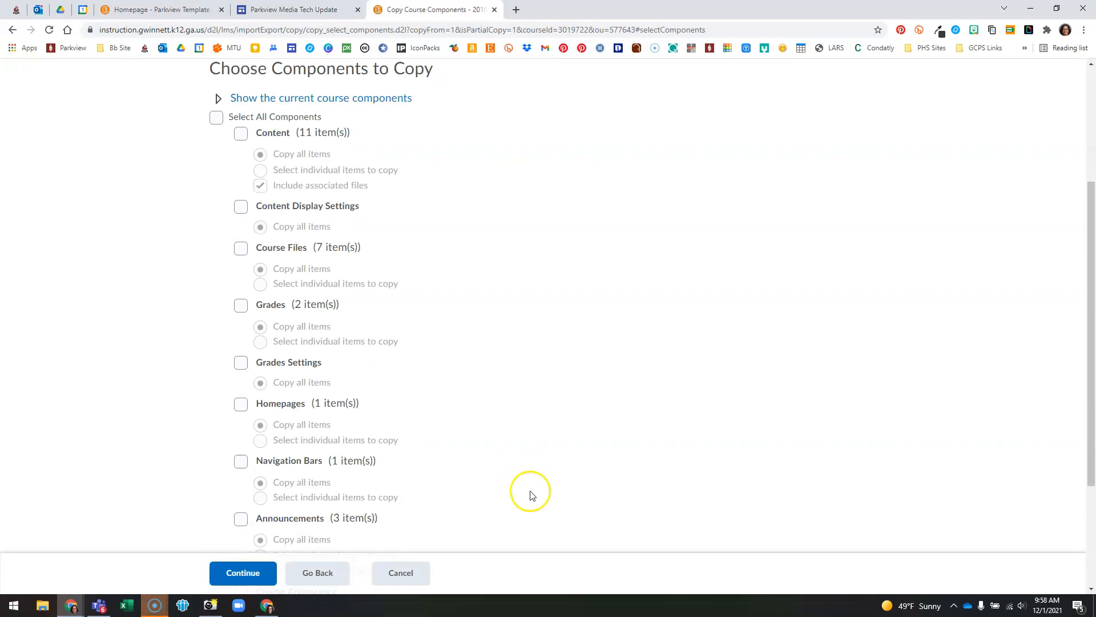
pyautogui.click(241, 133)
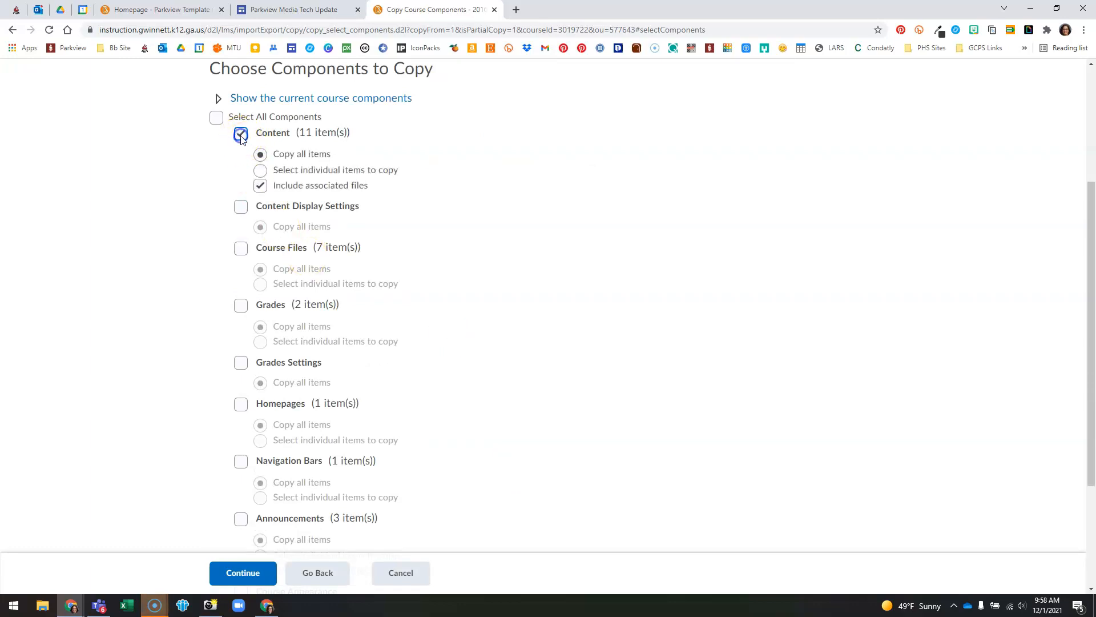
pyautogui.click(260, 170)
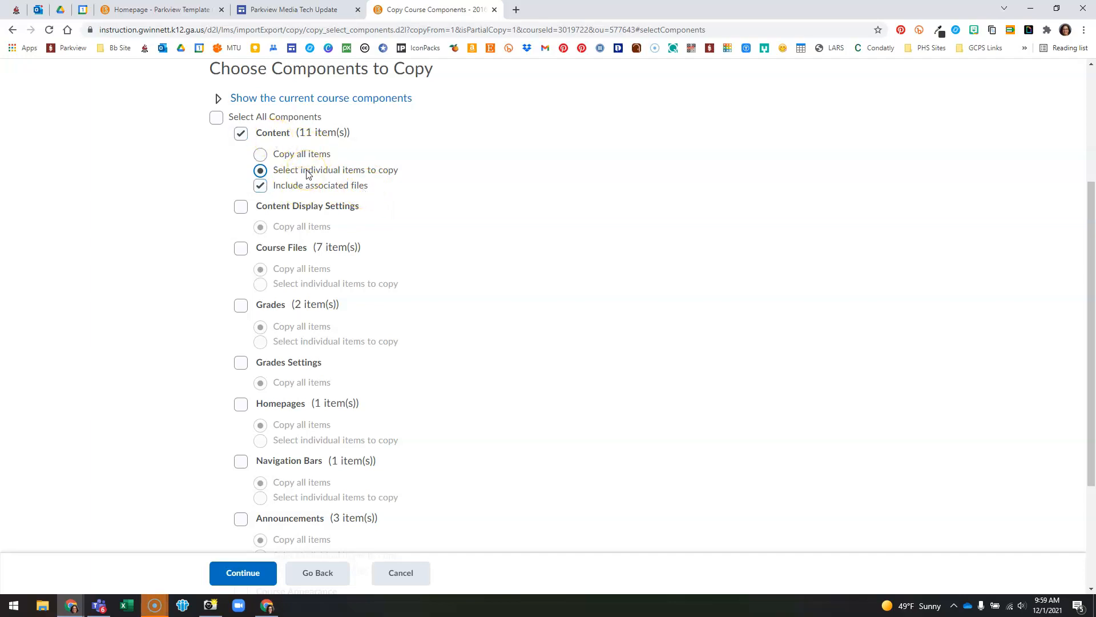
pyautogui.click(242, 248)
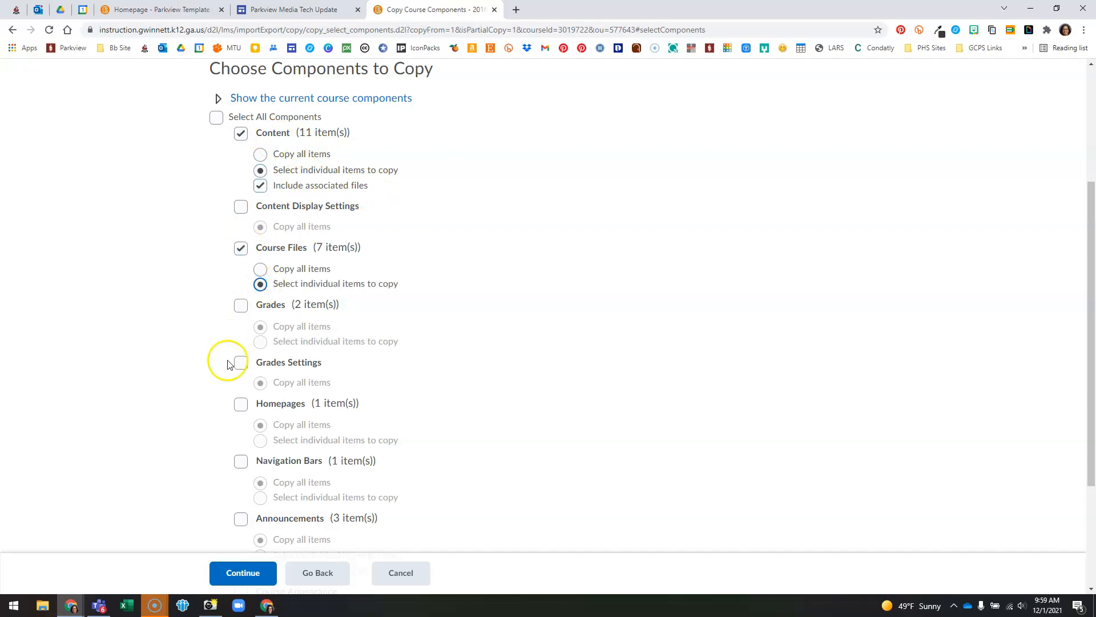
# Step: Mark Homepages and Navigation Bars for copying, each with individual item selection
pyautogui.click(241, 404)
pyautogui.click(261, 441)
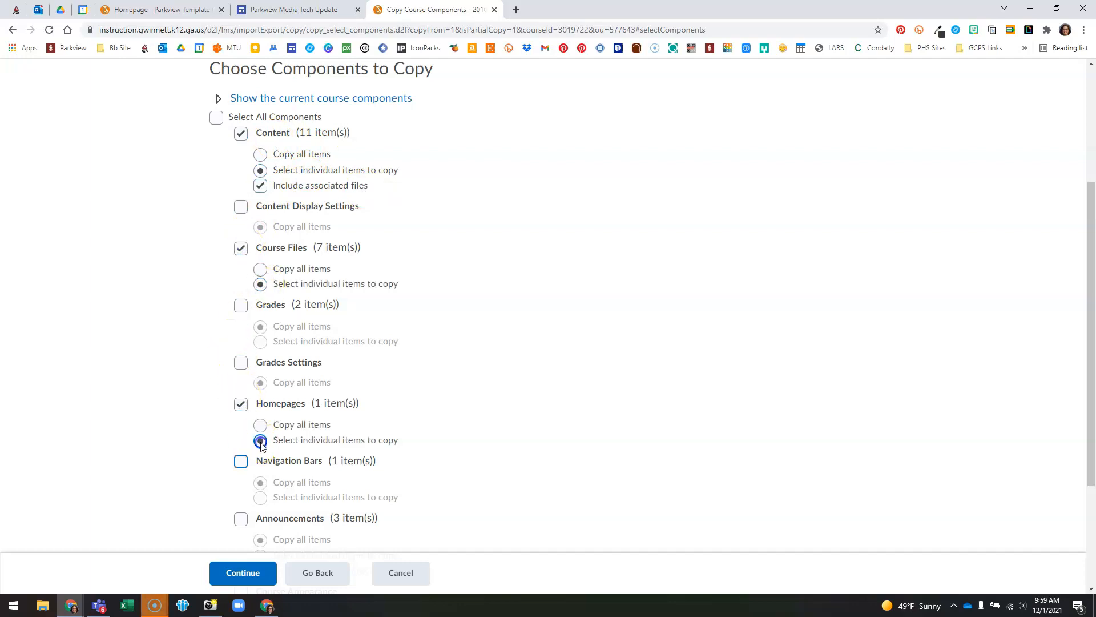
pyautogui.click(241, 461)
pyautogui.click(264, 499)
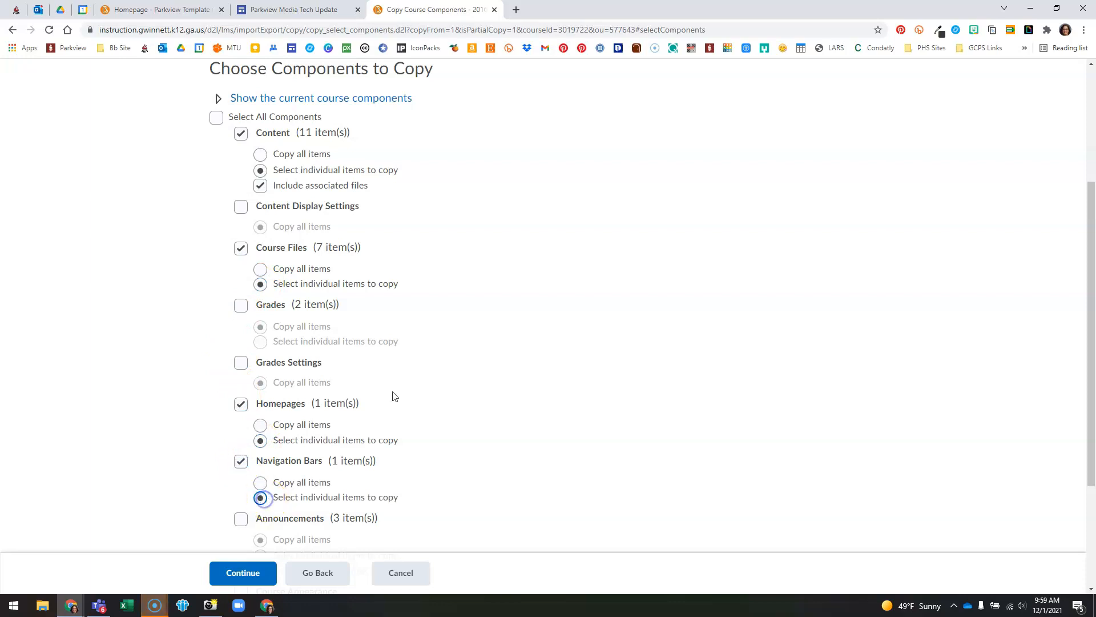
# Step: Mark Widgets for copying with individual item selection, and continue to choosing the items
pyautogui.scroll(-3, 441, 367)
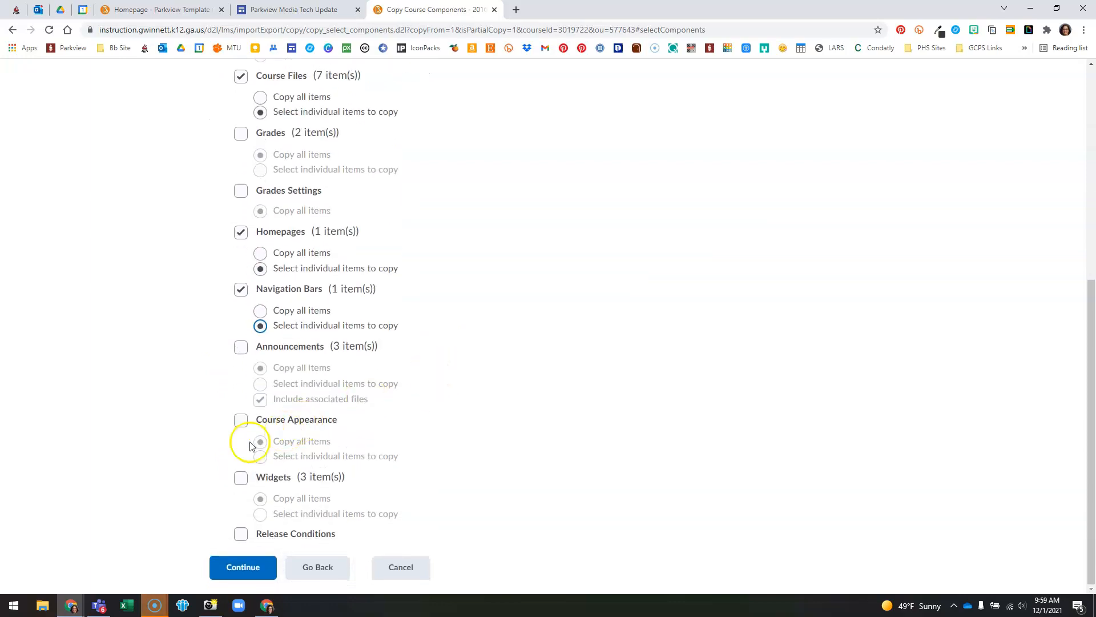
pyautogui.click(241, 477)
pyautogui.click(261, 514)
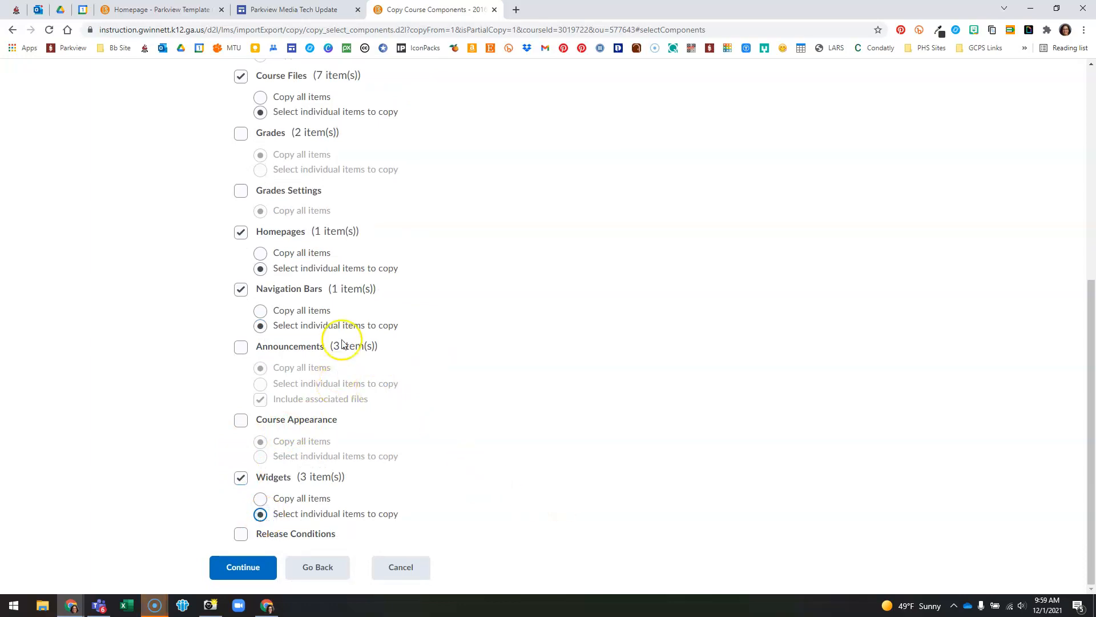
pyautogui.click(400, 331)
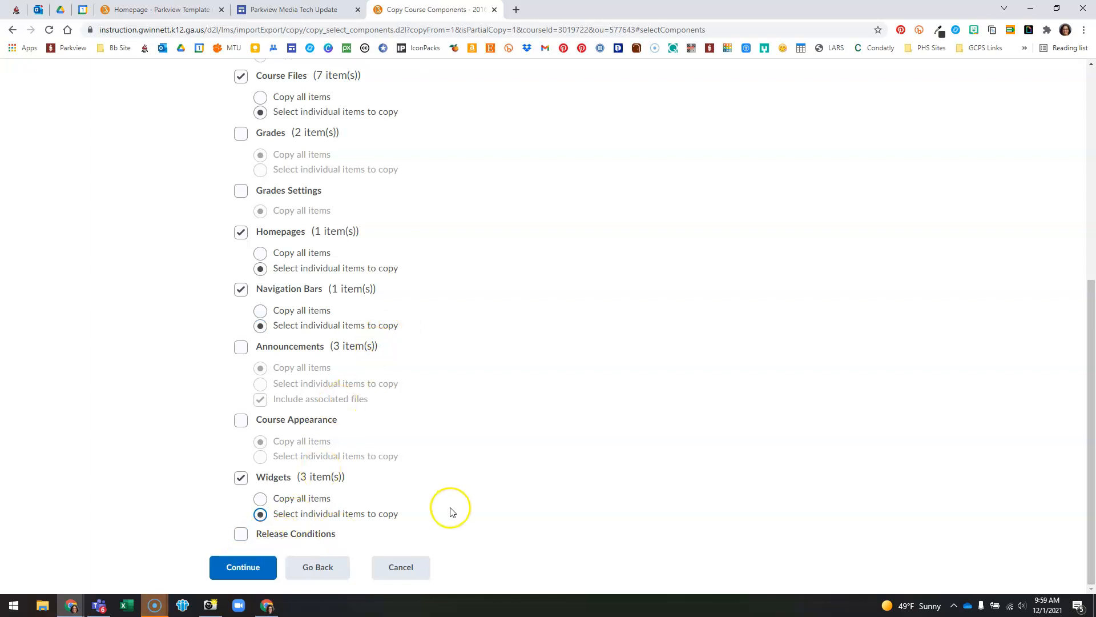
pyautogui.scroll(2, 463, 495)
pyautogui.scroll(1, 464, 494)
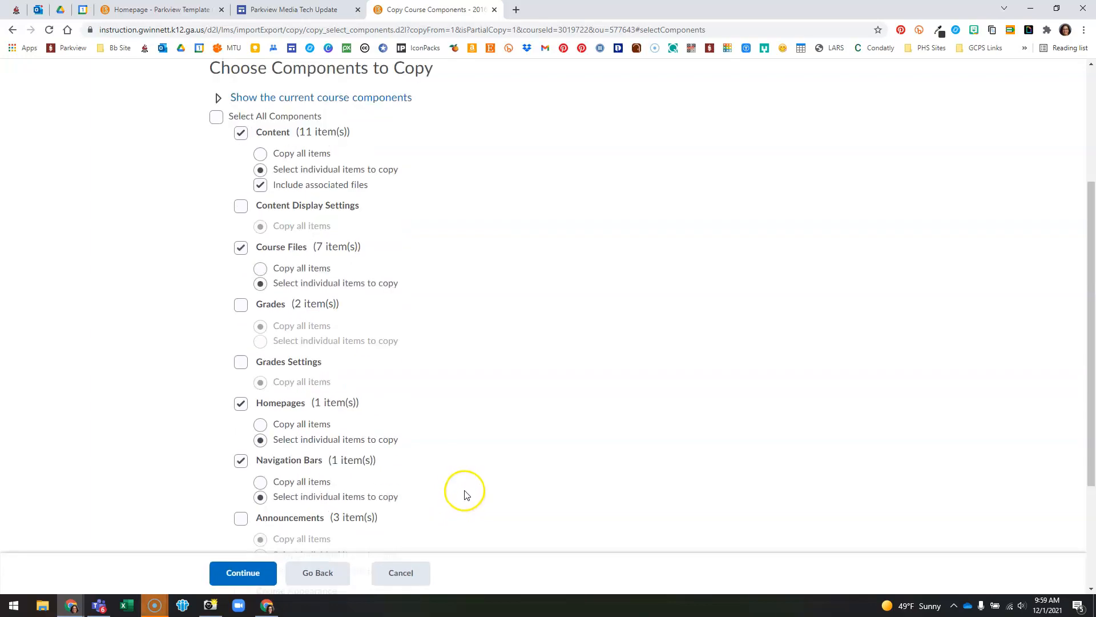
pyautogui.scroll(-2, 461, 495)
pyautogui.click(240, 567)
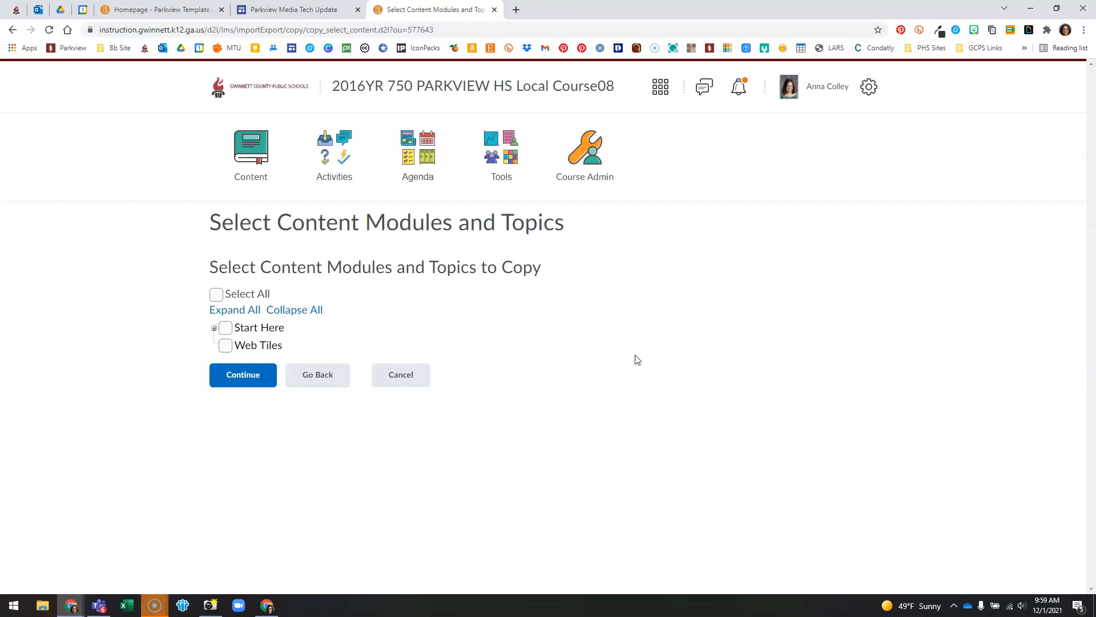
# Step: Select the Start Here module with all its topics as the content to copy, leaving out Web Tiles, and continue
pyautogui.click(238, 333)
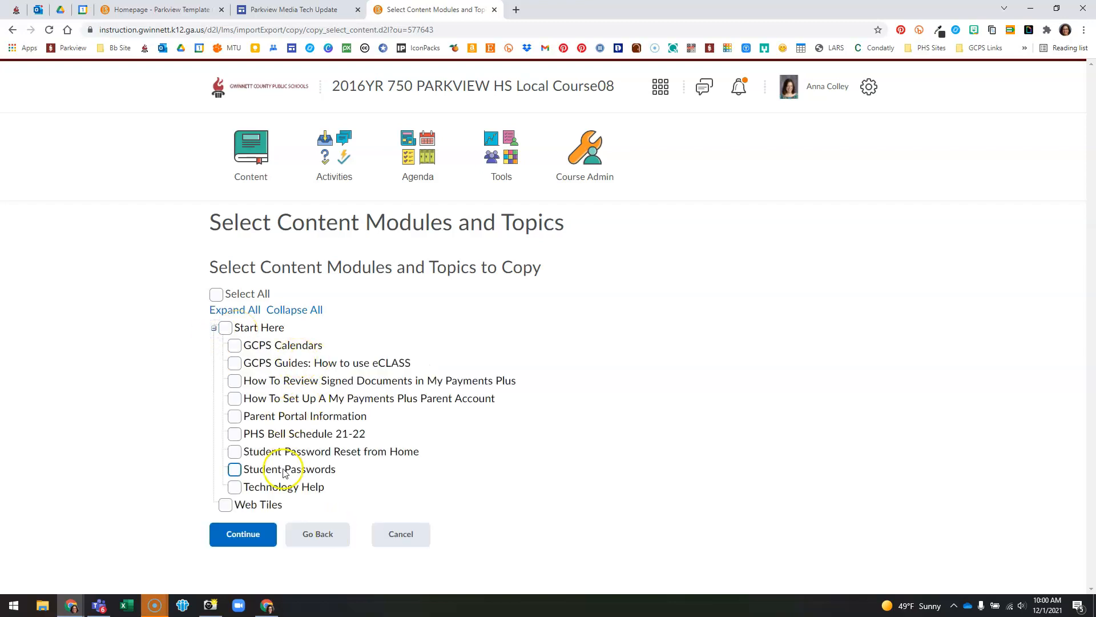
pyautogui.click(224, 327)
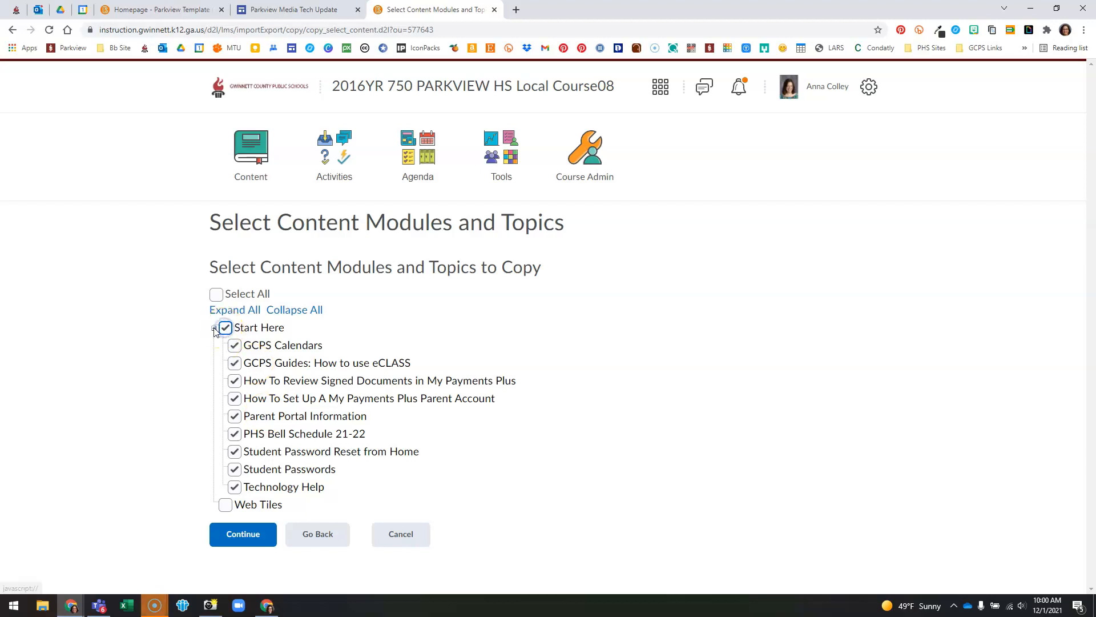
pyautogui.click(214, 329)
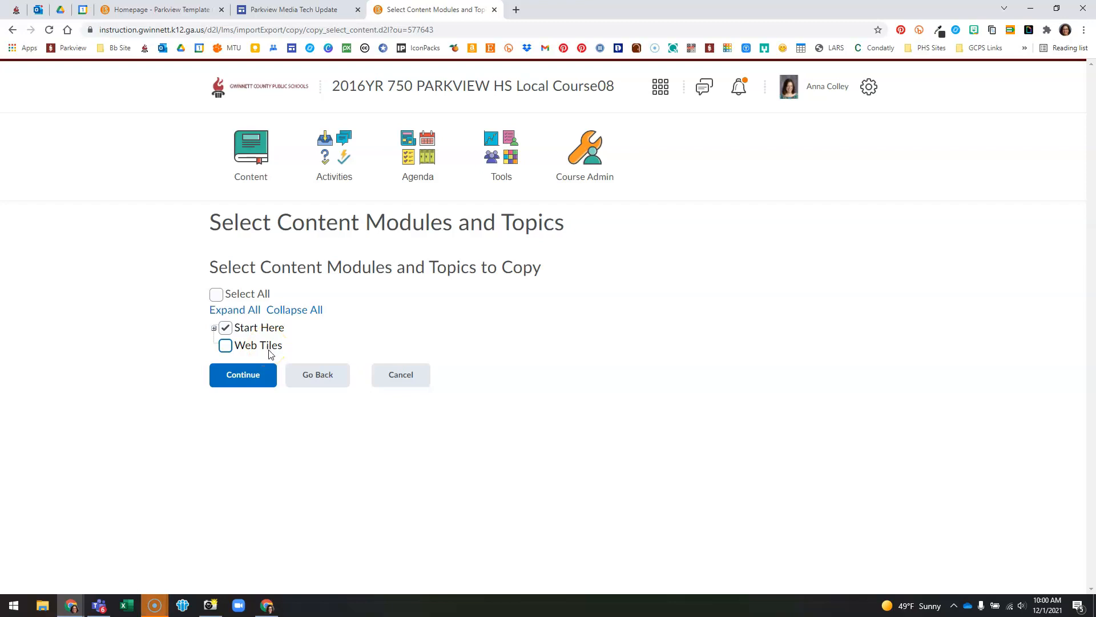
pyautogui.click(249, 382)
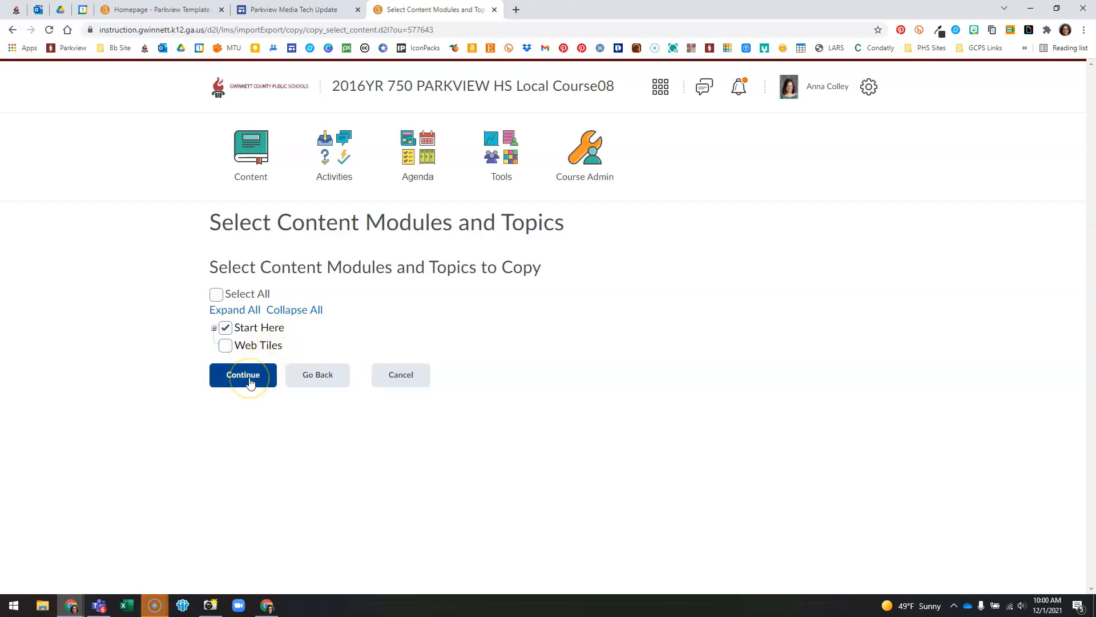
# Step: Select the Google Calendar, Google Classroom and Teacher Information widgets and the 2021 Parkview Template Page homepage for copying
pyautogui.click(542, 306)
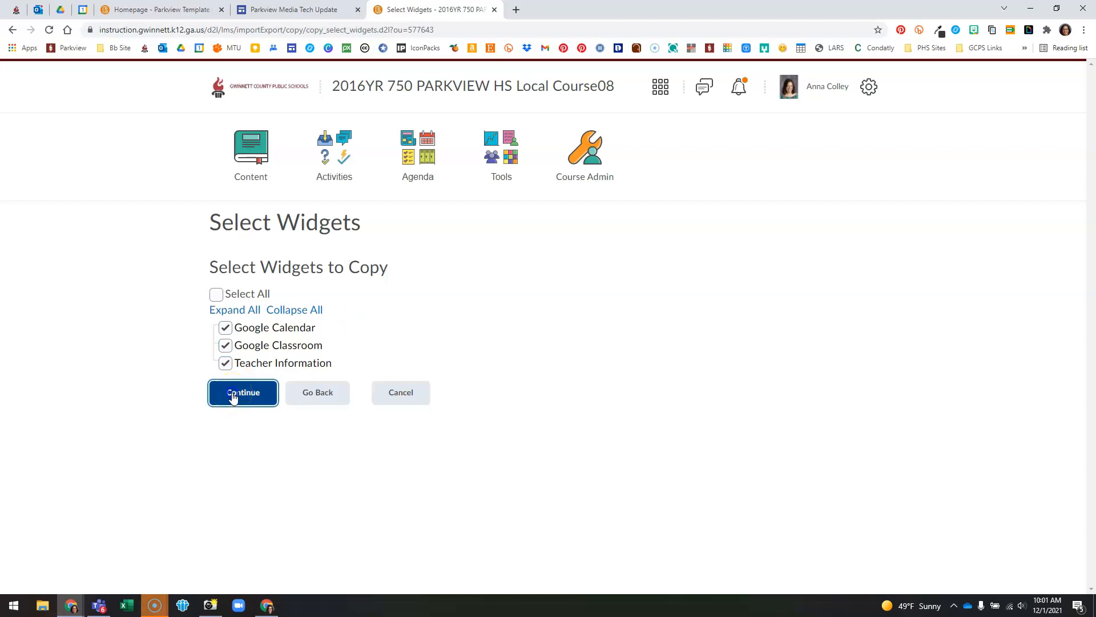
pyautogui.click(232, 394)
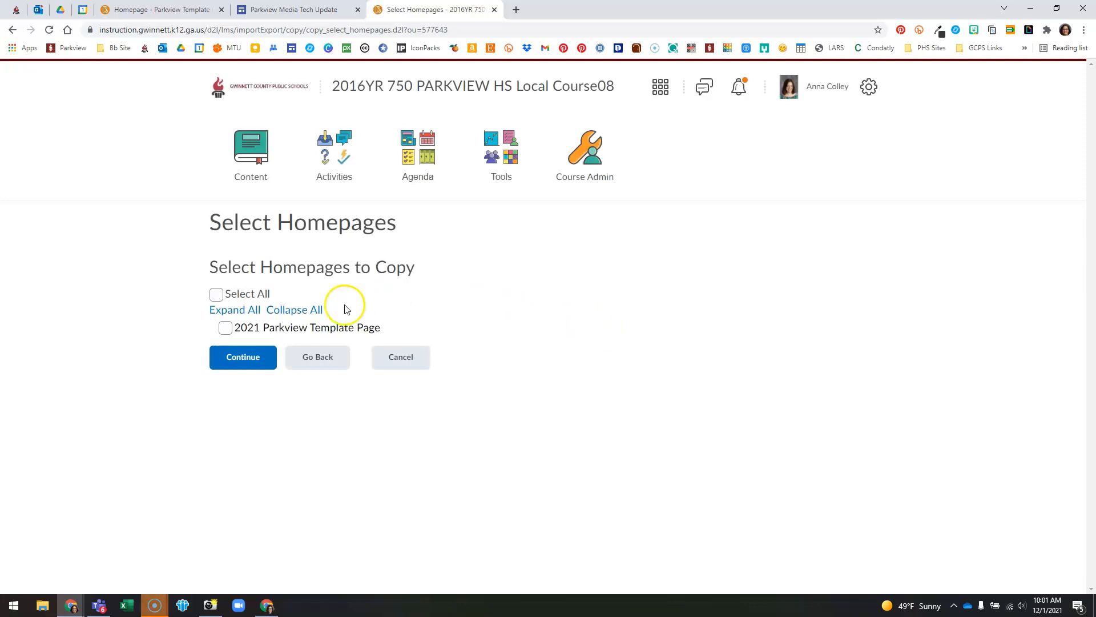
pyautogui.click(226, 329)
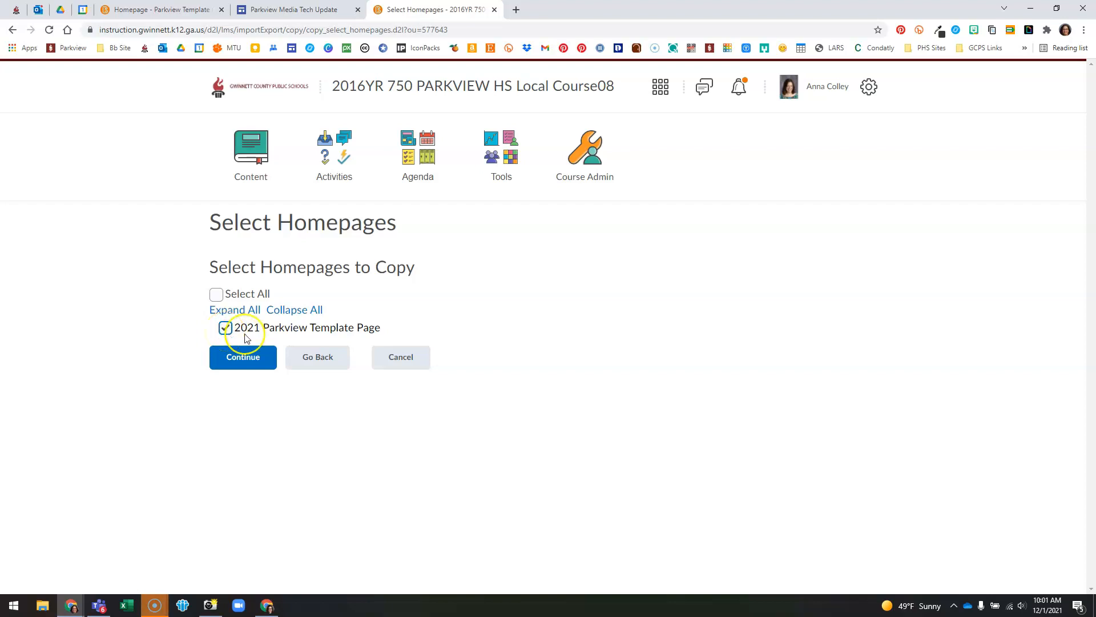
pyautogui.click(243, 361)
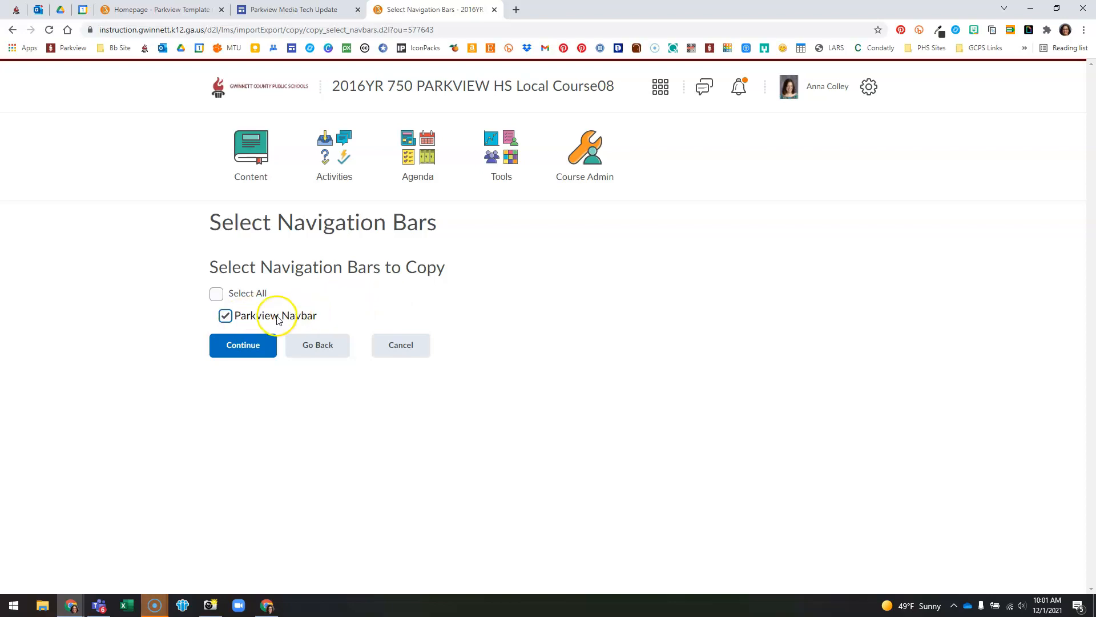
# Step: Include the Parkview Navbar and only the teacher's JPG picture from the course files, and finish the component copy
pyautogui.click(235, 348)
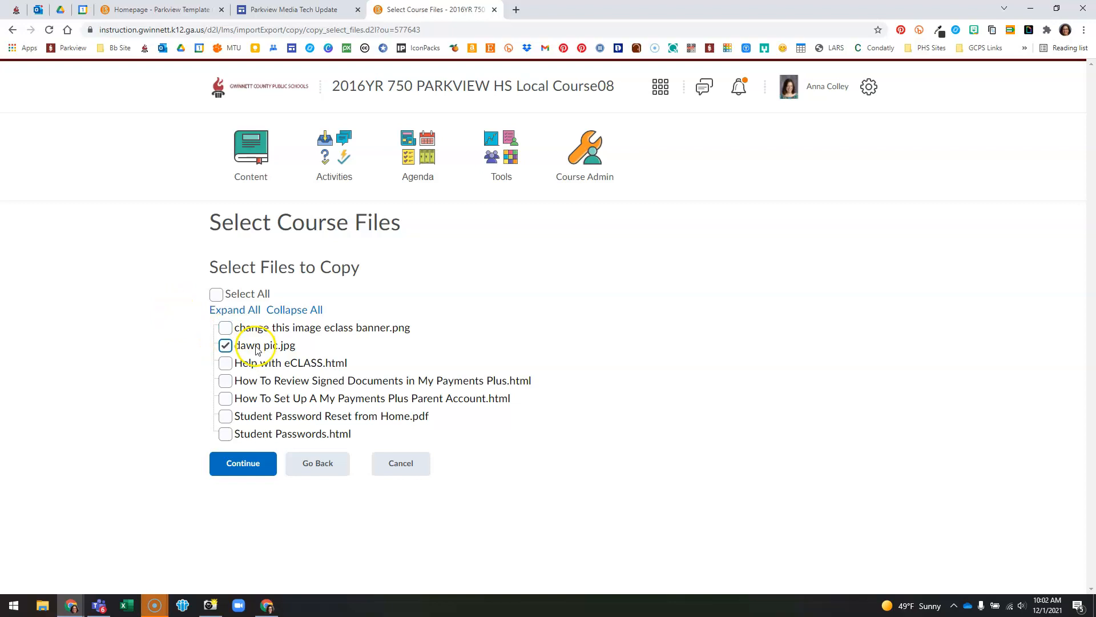
pyautogui.click(230, 468)
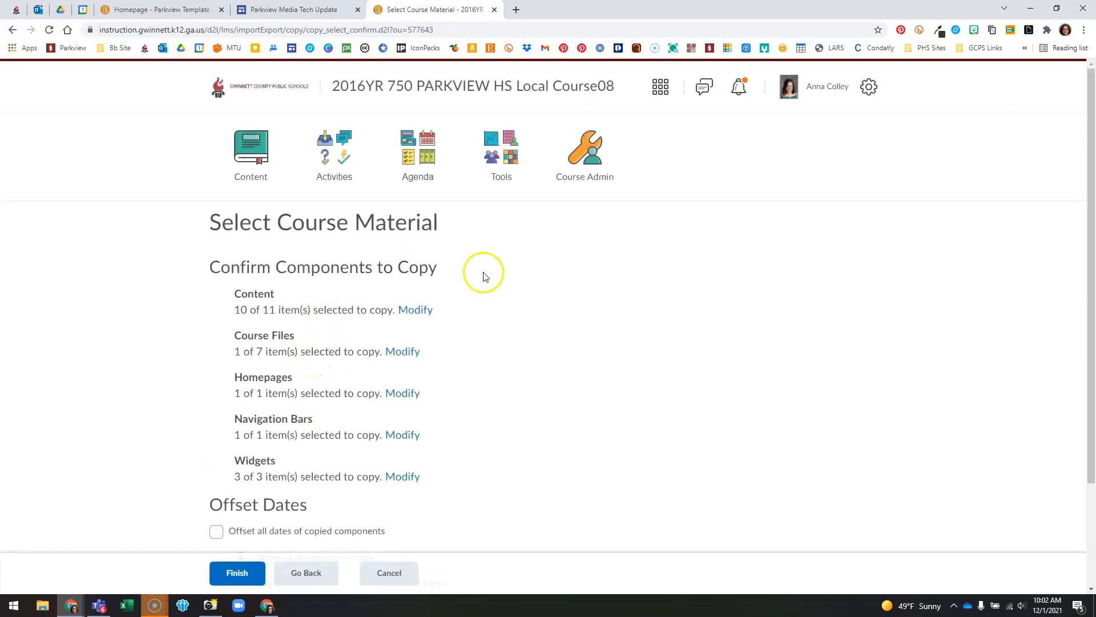
pyautogui.scroll(-1, 485, 285)
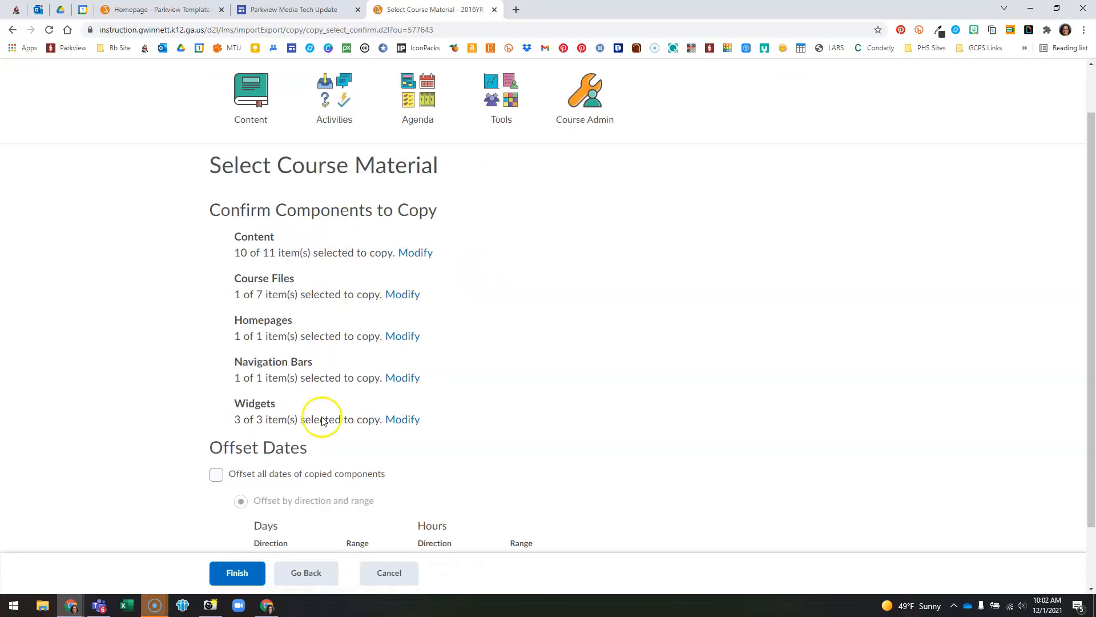
pyautogui.click(224, 578)
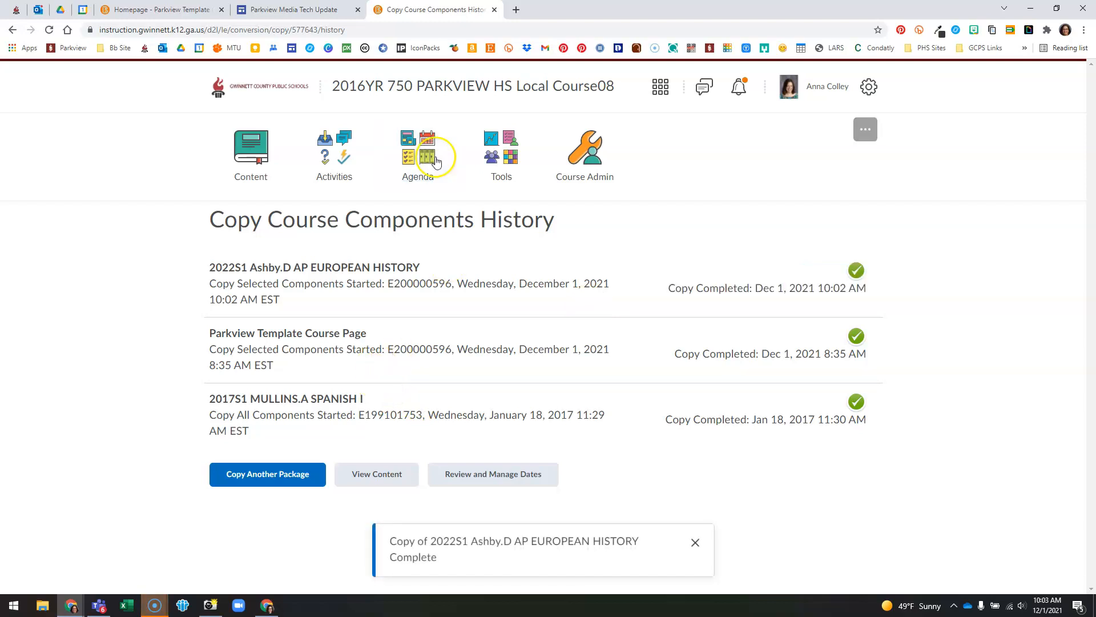
# Step: Open the course homepage and examine the copied navigation bar, calendar, teacher information and other widgets
pyautogui.click(435, 84)
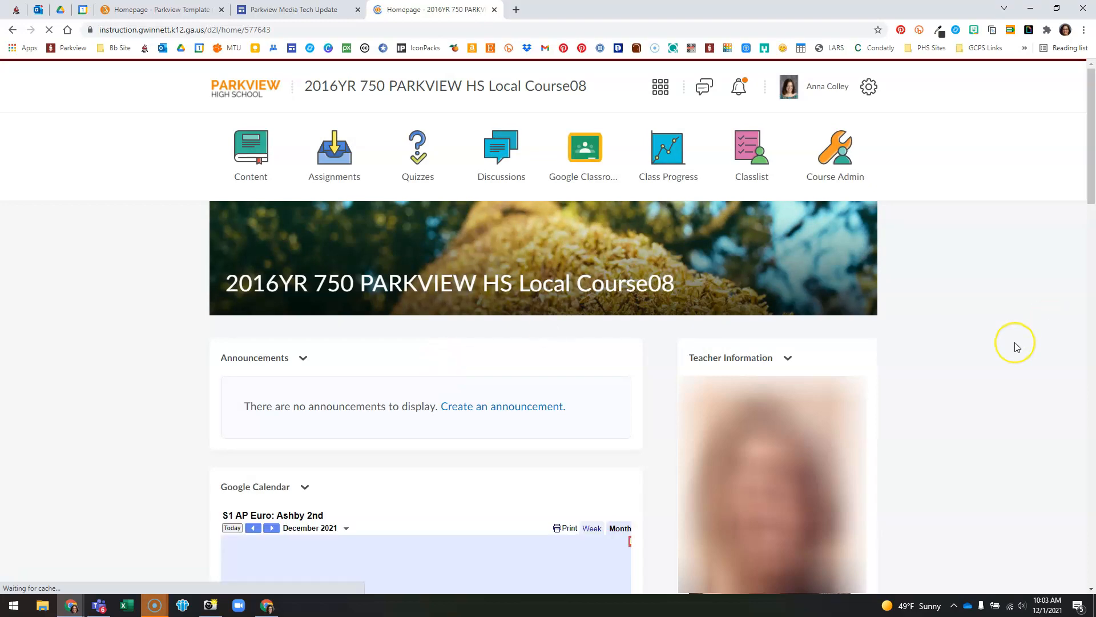
pyautogui.scroll(-5, 1016, 343)
pyautogui.scroll(-1, 1016, 347)
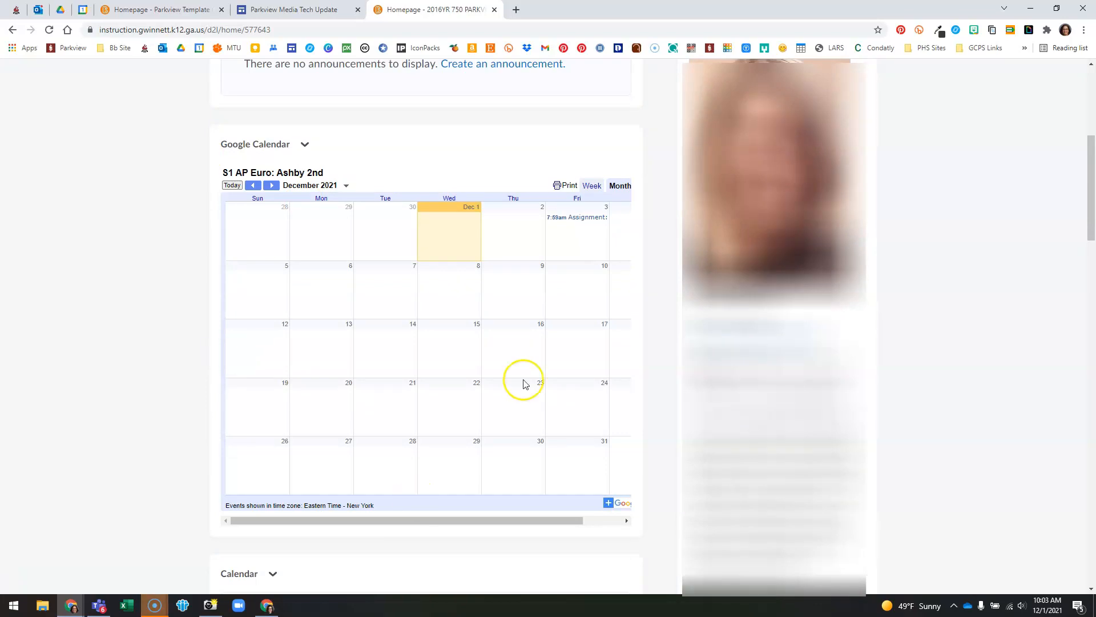
pyautogui.scroll(-8, 965, 399)
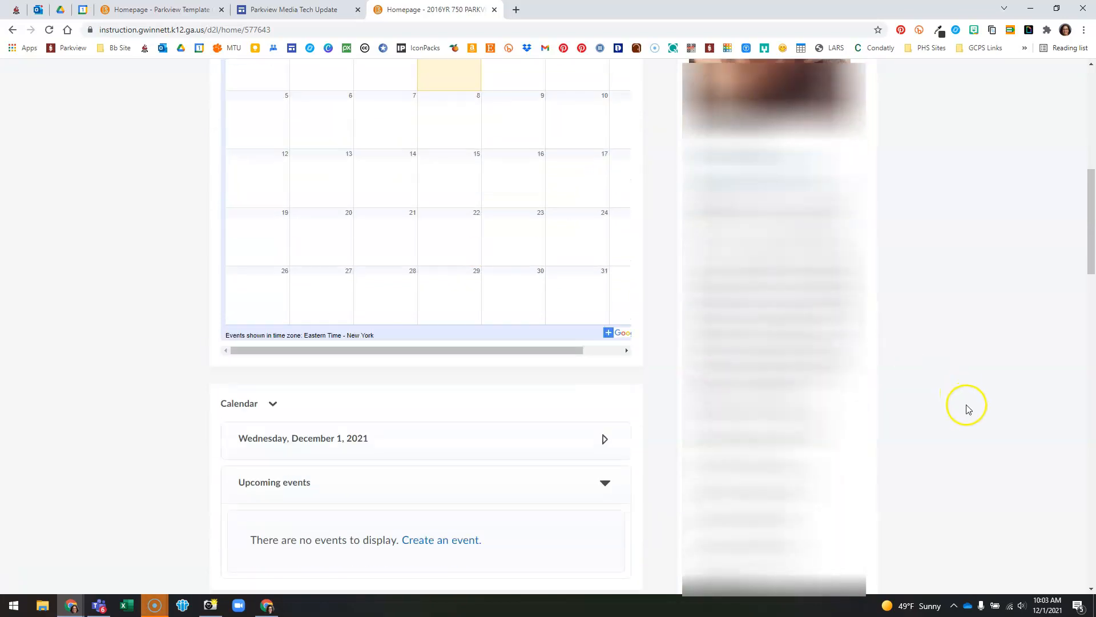
pyautogui.scroll(-10, 968, 410)
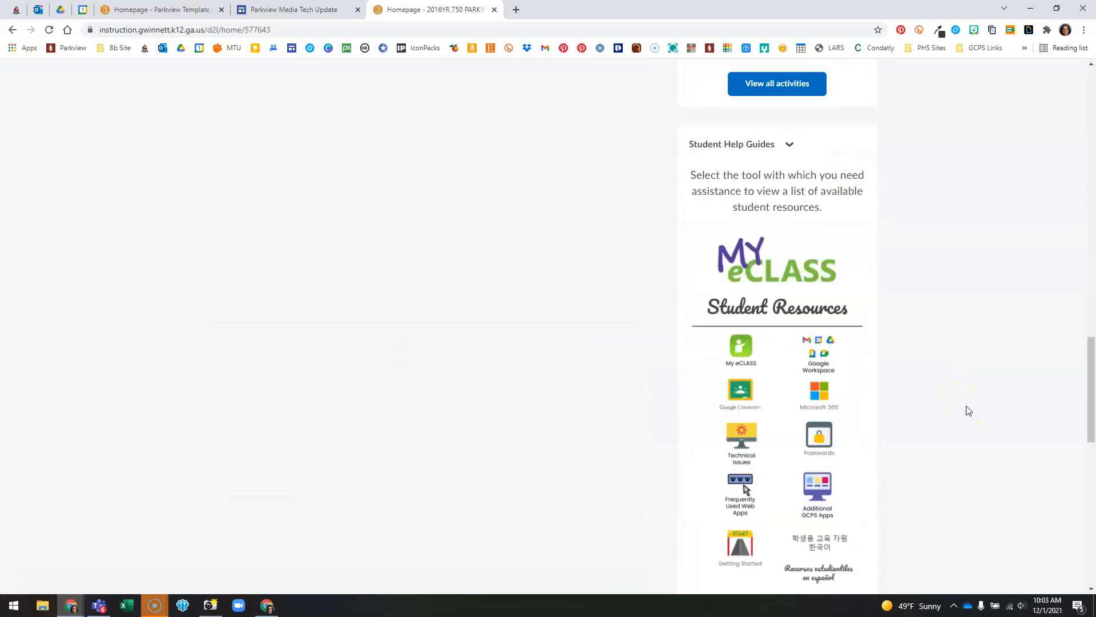
pyautogui.scroll(20, 968, 410)
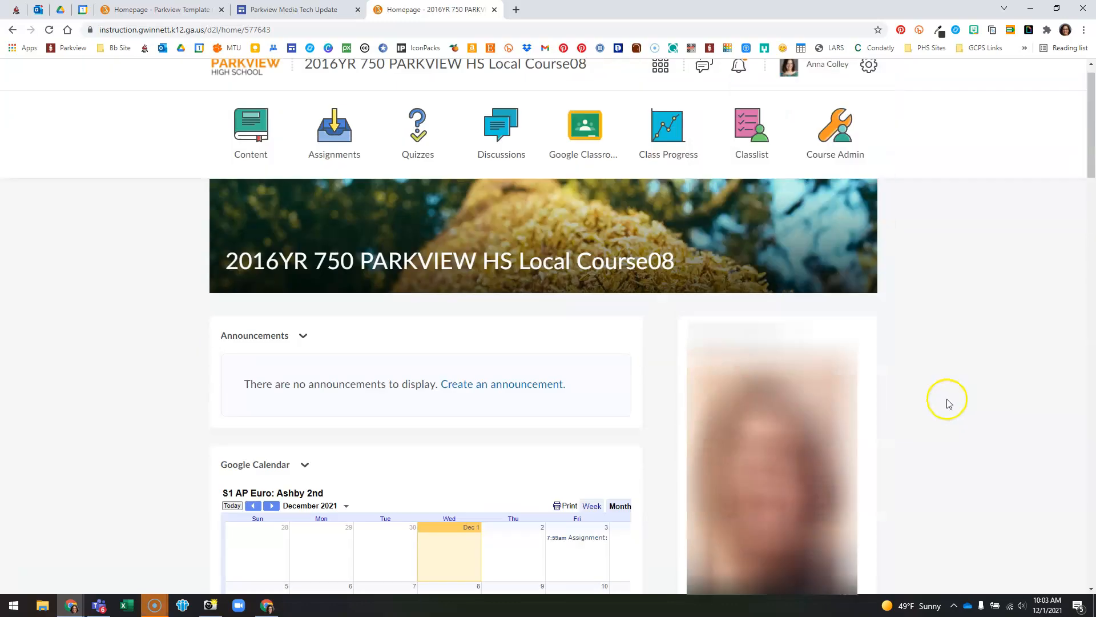